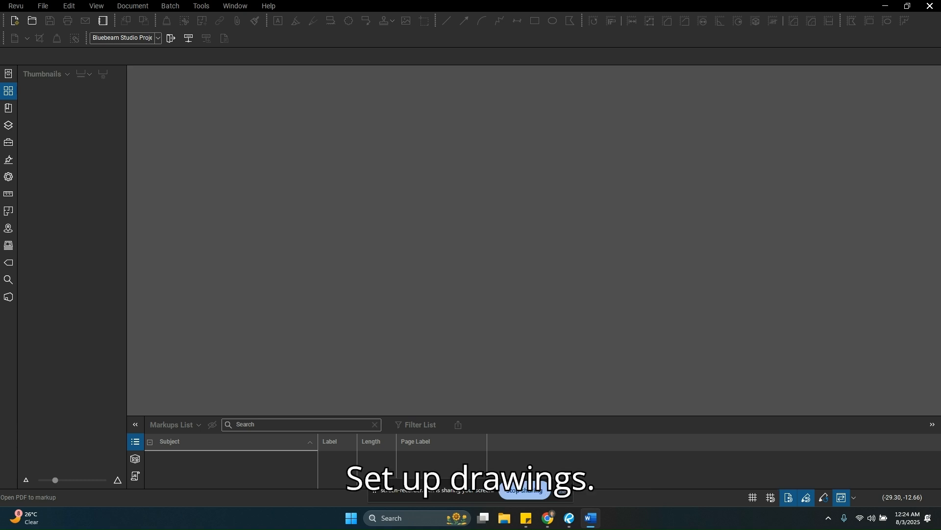
Step: Open the "UWA-NSA BB Sample Set of drwg" PDF
left_click(32, 22)
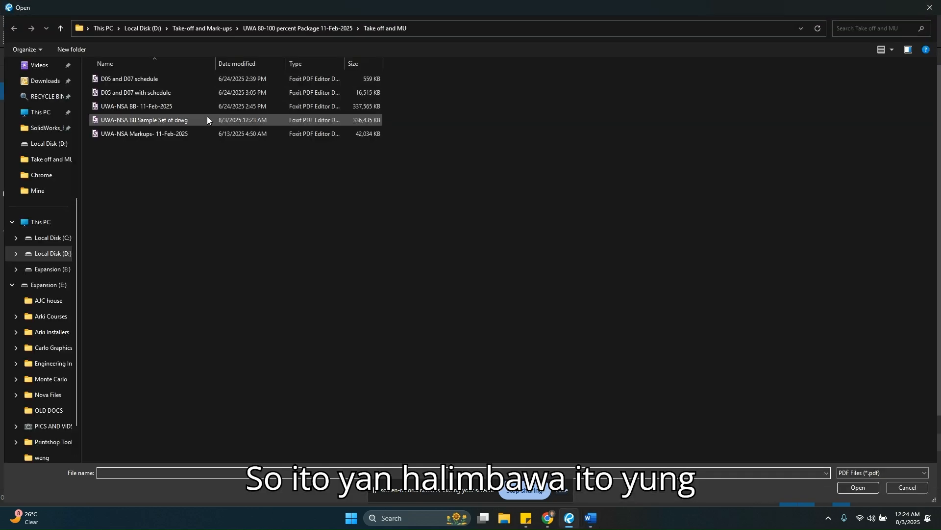
double_click(175, 122)
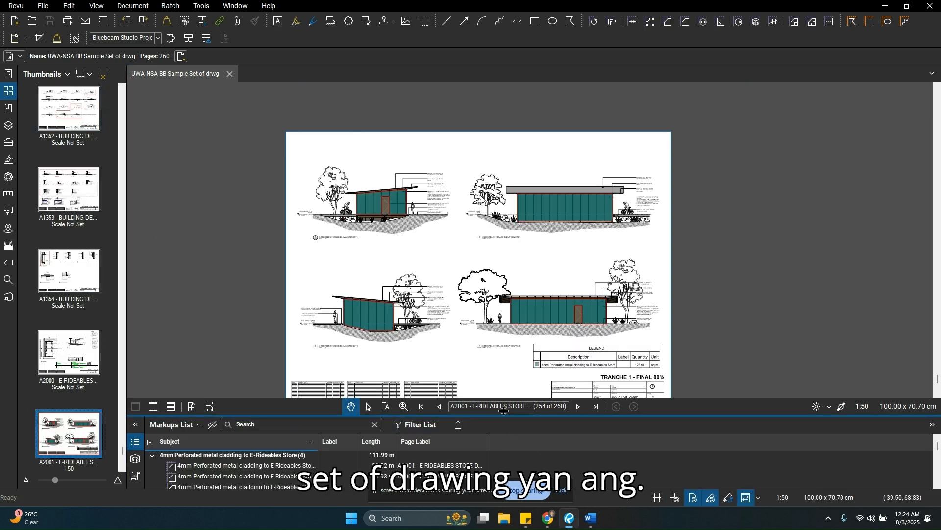
Step: Check the drawing set's total page count and select the perforated cladding area markup on the upper-right elevation
left_click(546, 406)
left_click(546, 407)
double_click(550, 407)
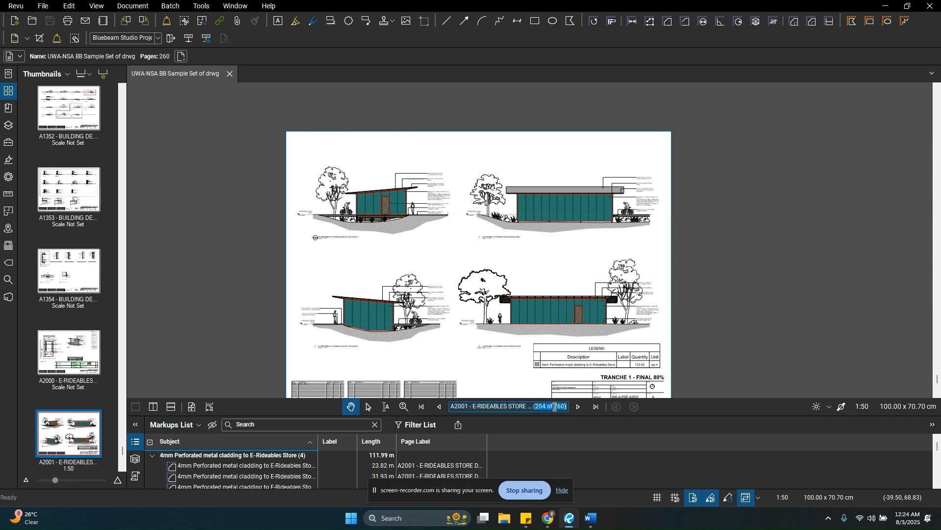
left_click(555, 407)
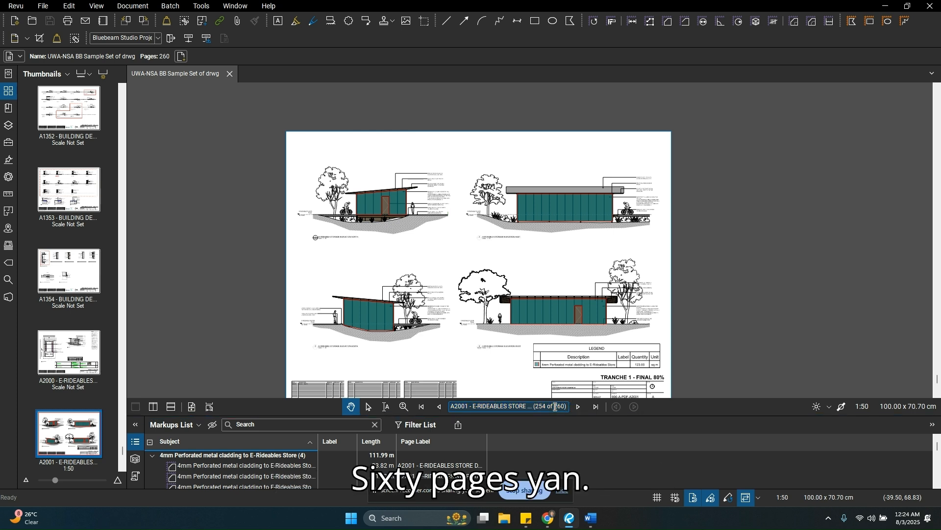
left_click(555, 206)
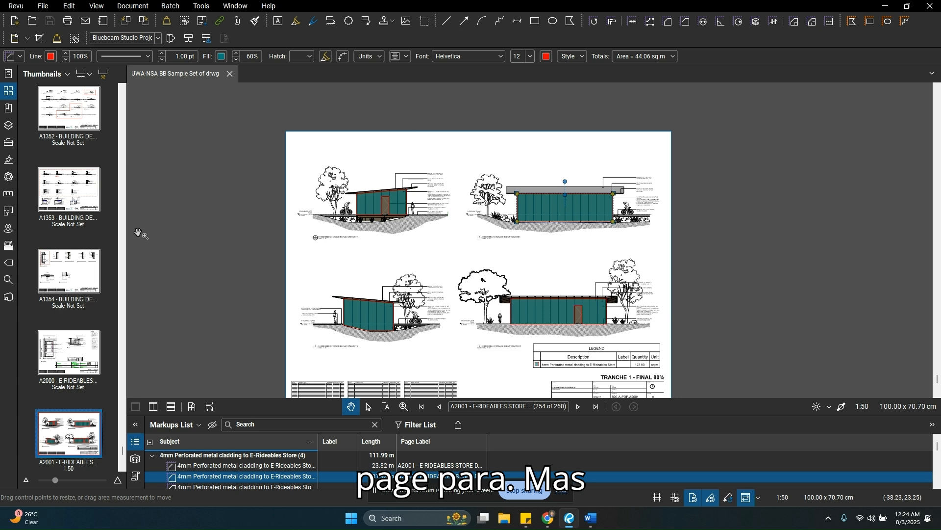
Step: Return the page thumbnails to the cover sheet at the start of the set
left_click_drag(123, 456, 125, 93)
left_click(6, 93)
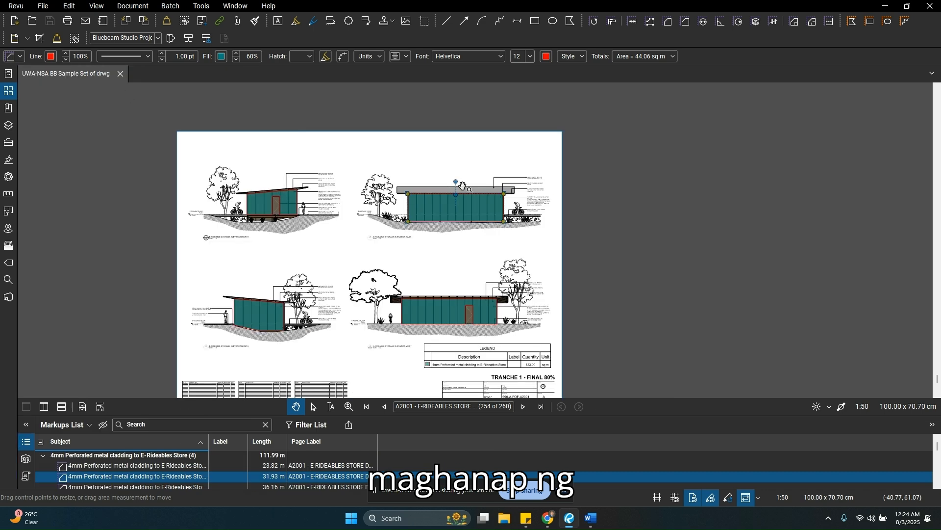
left_click(4, 96)
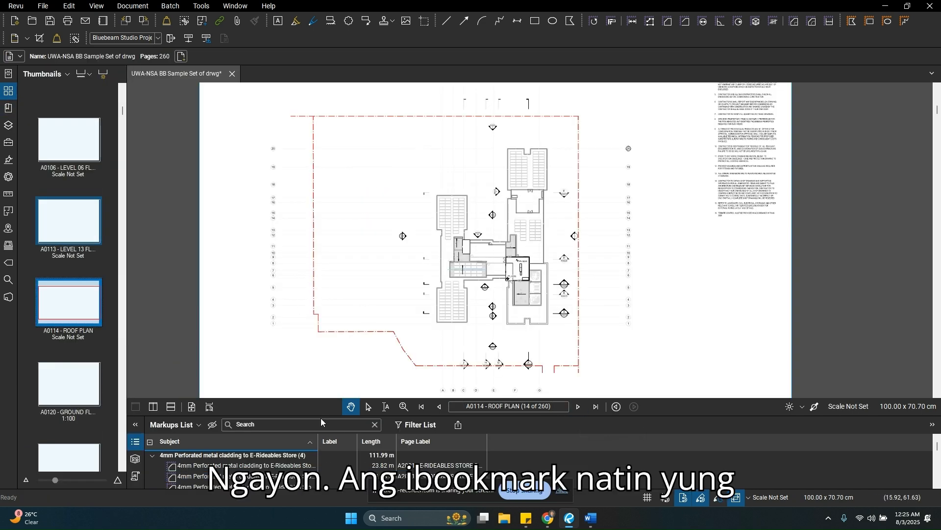
Step: Enlarge the Markups List and locate the first 4mm Perforated metal cladding to E-Rideables Store markup on its sheet
left_click_drag(322, 417, 307, 143)
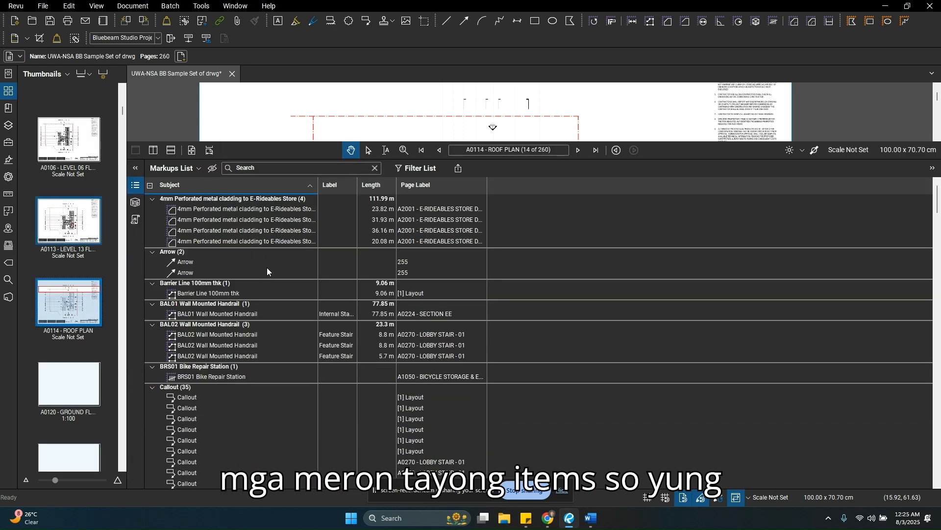
scroll(266, 268, "down", 2)
scroll(849, 199, "up", 2)
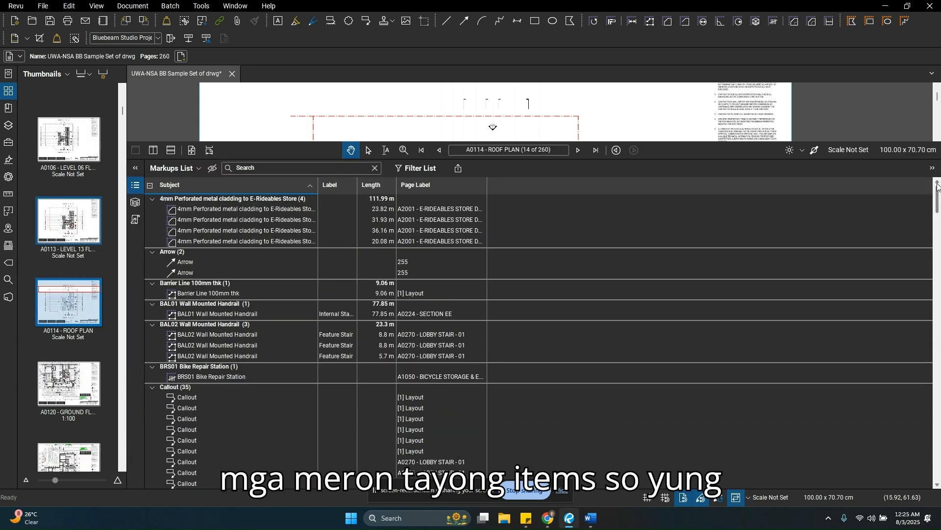
left_click(261, 210)
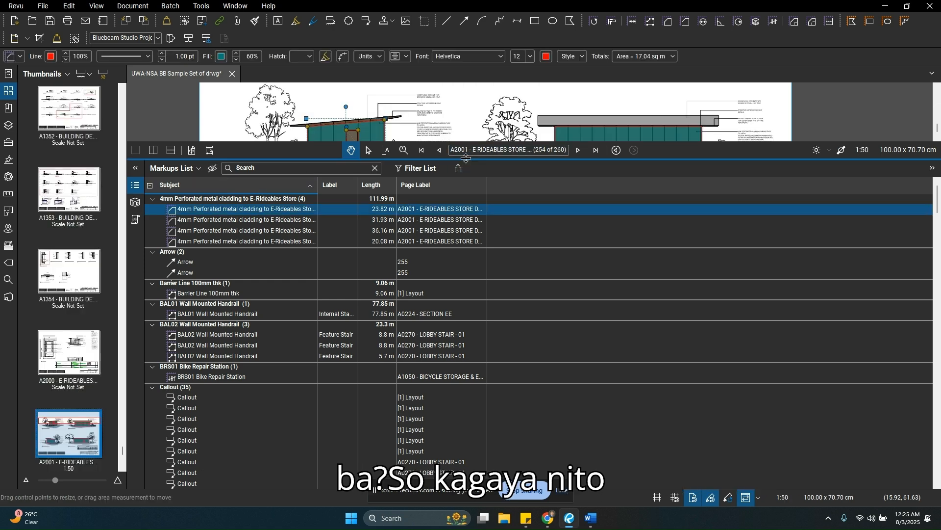
left_click_drag(461, 158, 462, 153)
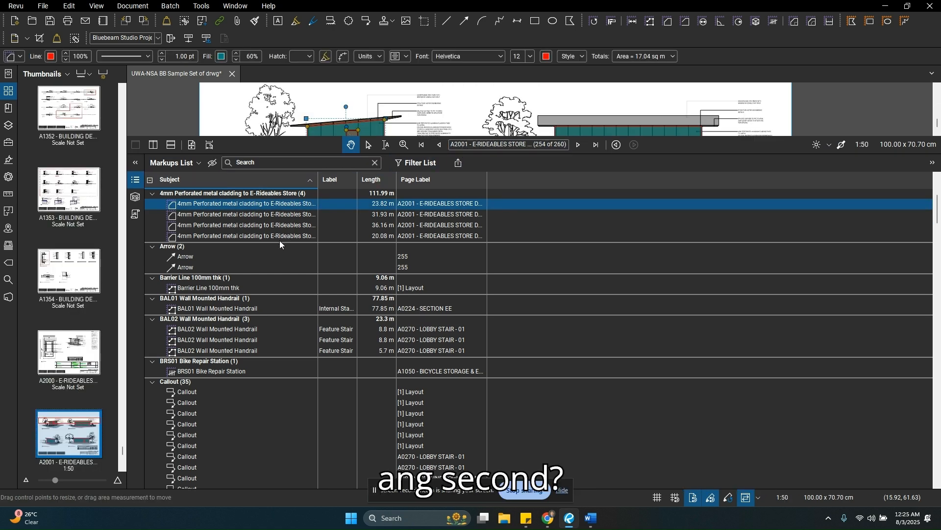
Step: Sort the Markups List by Page Label
scroll(277, 237, "down", 12)
left_click_drag(939, 237, 931, 165)
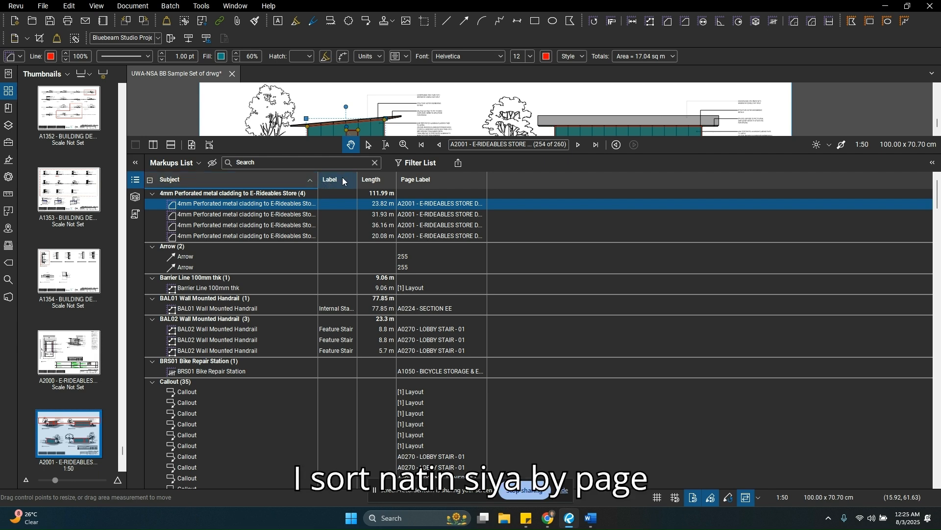
left_click(439, 182)
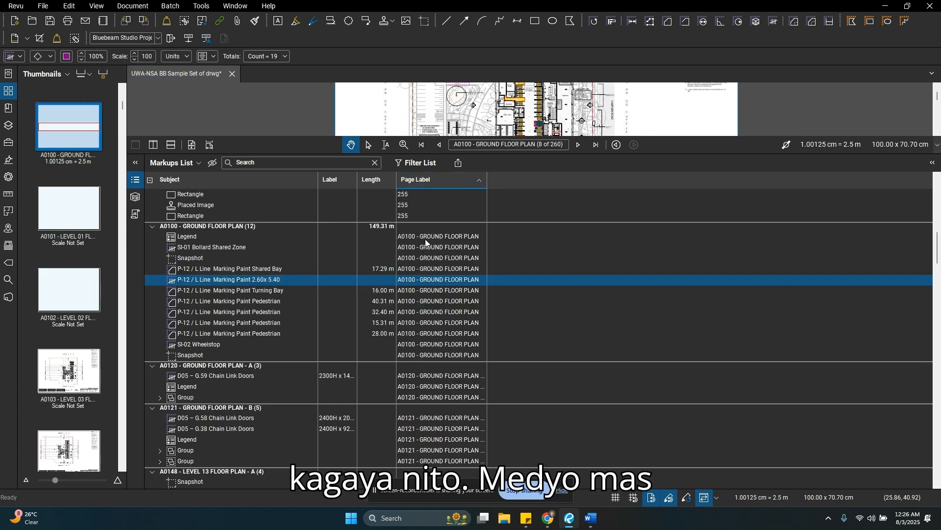
Step: Go to the A0100 - GROUND FLOOR PLAN page through its legend markup and add a bookmark for it
left_click(425, 239)
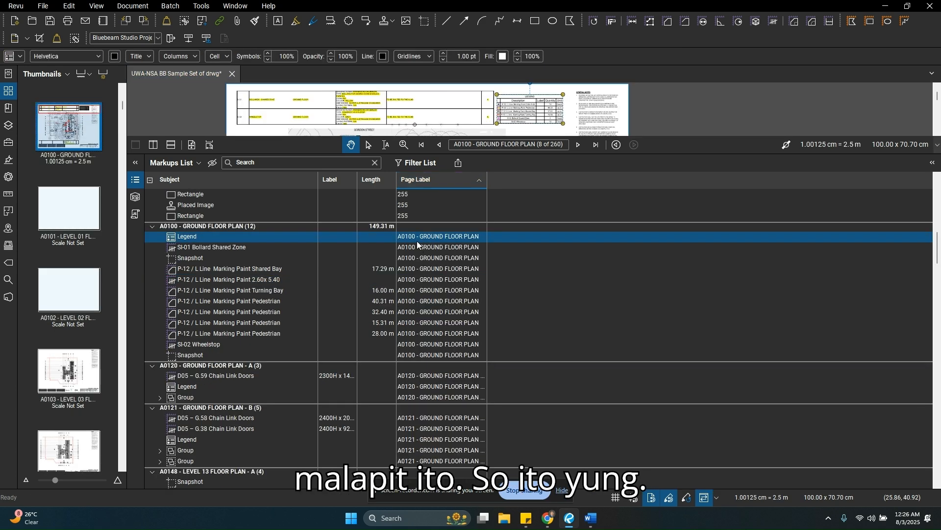
left_click(9, 108)
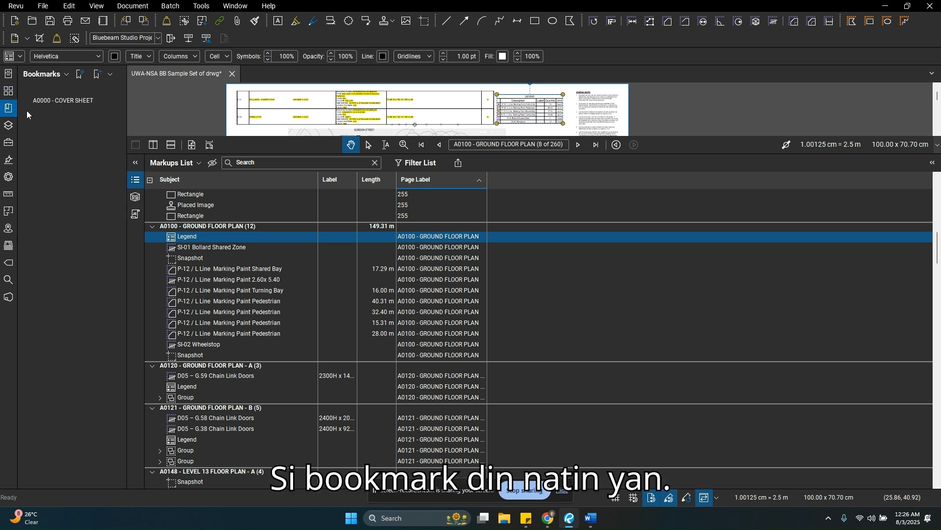
left_click(97, 74)
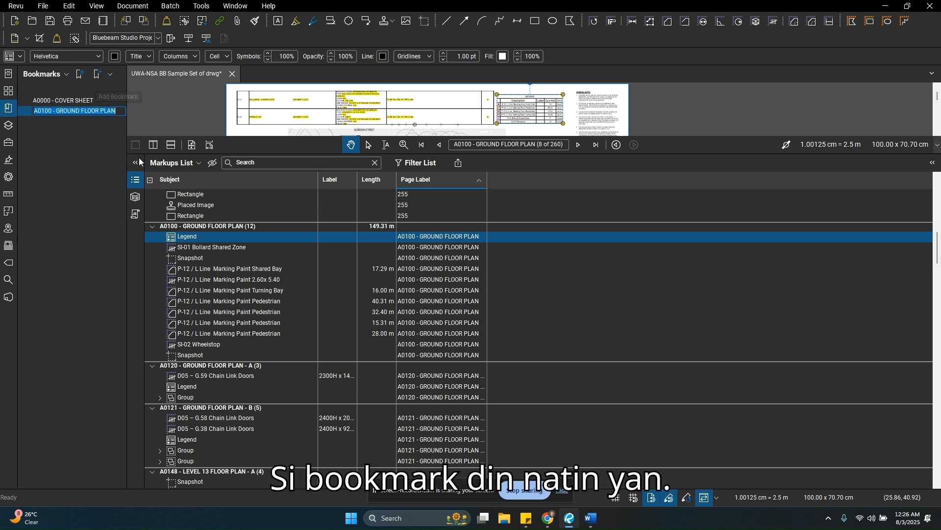
Step: Go to the A0120 - GROUND FLOOR PLAN - A page through its legend markup and bookmark it
left_click(463, 384)
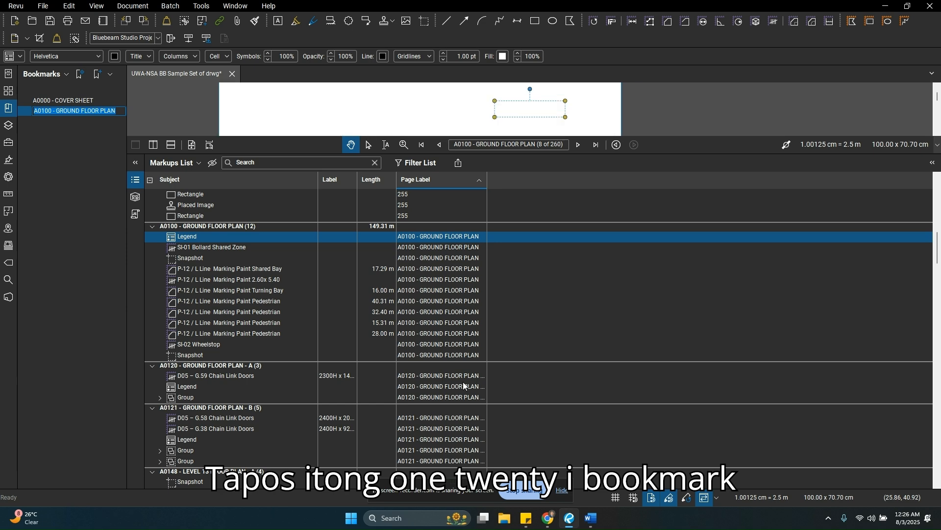
left_click(9, 108)
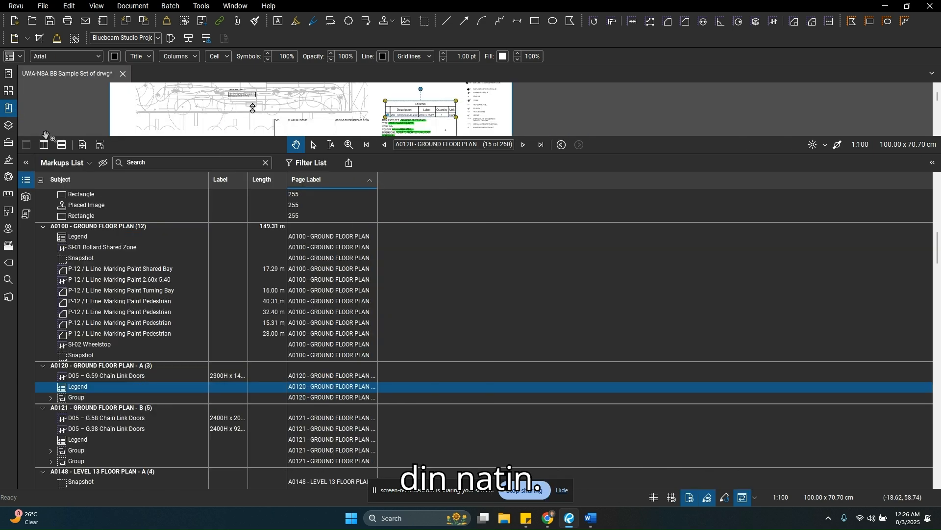
left_click(9, 109)
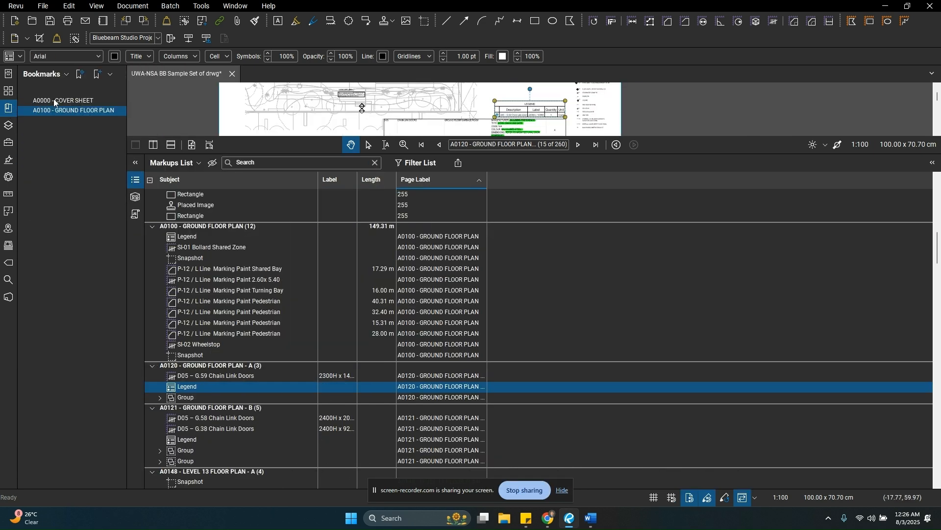
left_click(98, 77)
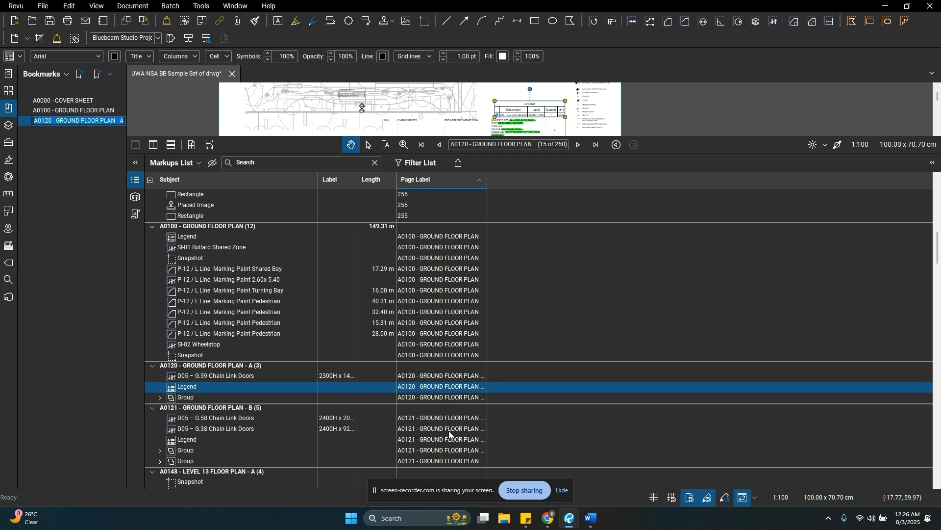
Step: Go to the A0121 - GROUND FLOOR PLAN - B page through its legend markup and bookmark it
scroll(449, 431, "down", 2)
left_click(449, 388)
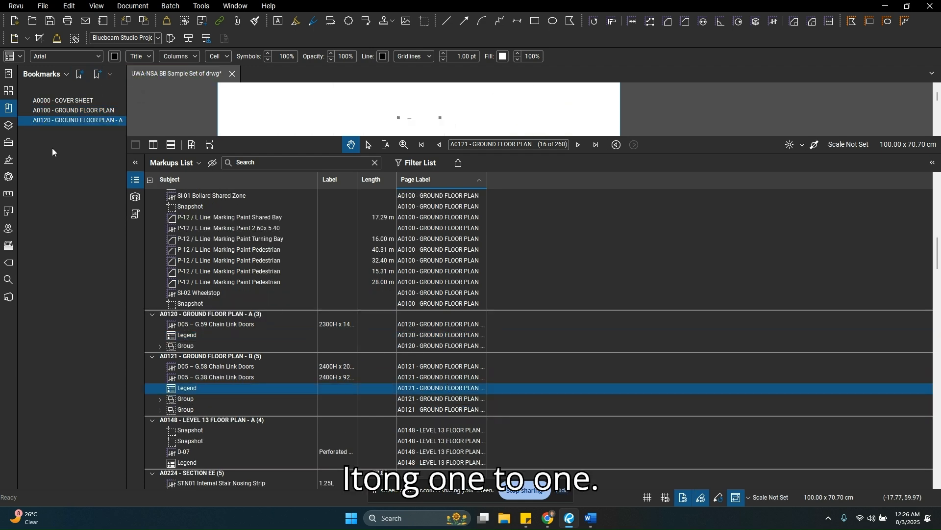
left_click(97, 75)
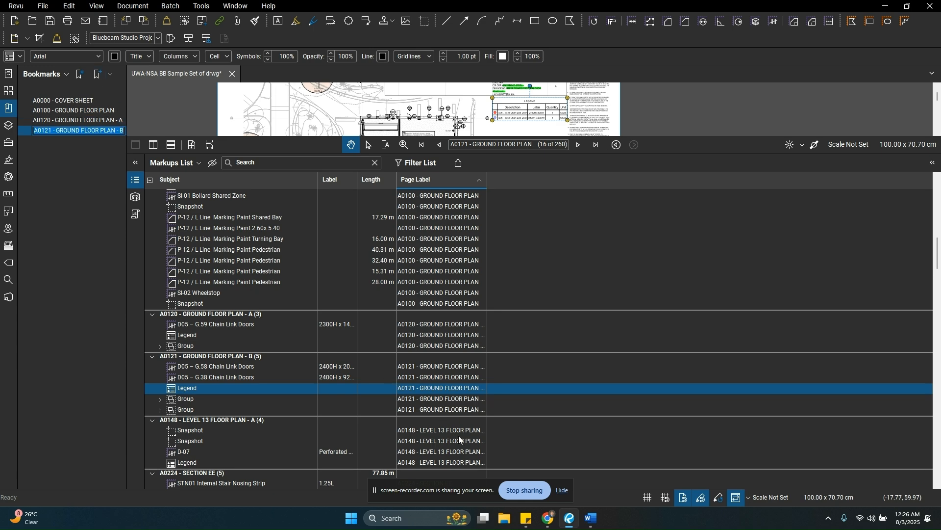
Step: Go to the A0148 - LEVEL 13 FLOOR PLAN - A page through its D-07 markup and bookmark it
scroll(455, 437, "down", 2)
left_click(451, 400)
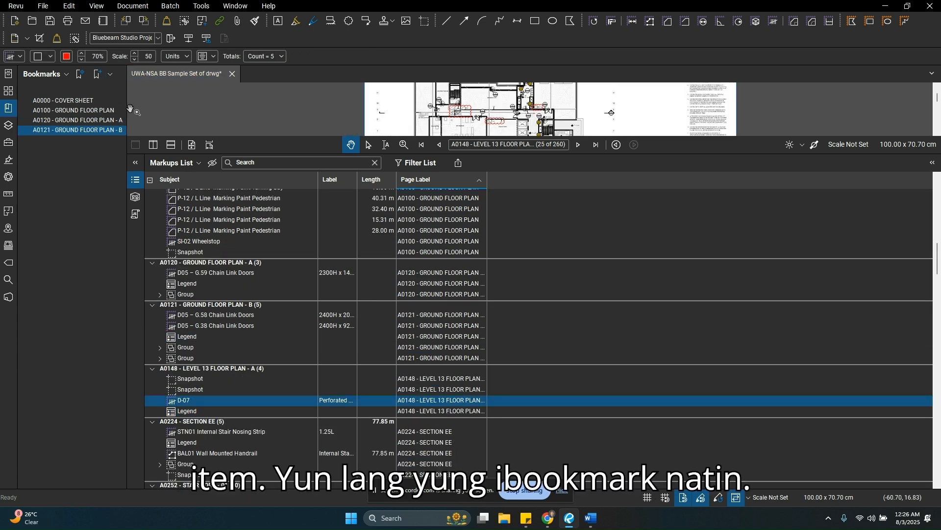
left_click(80, 75)
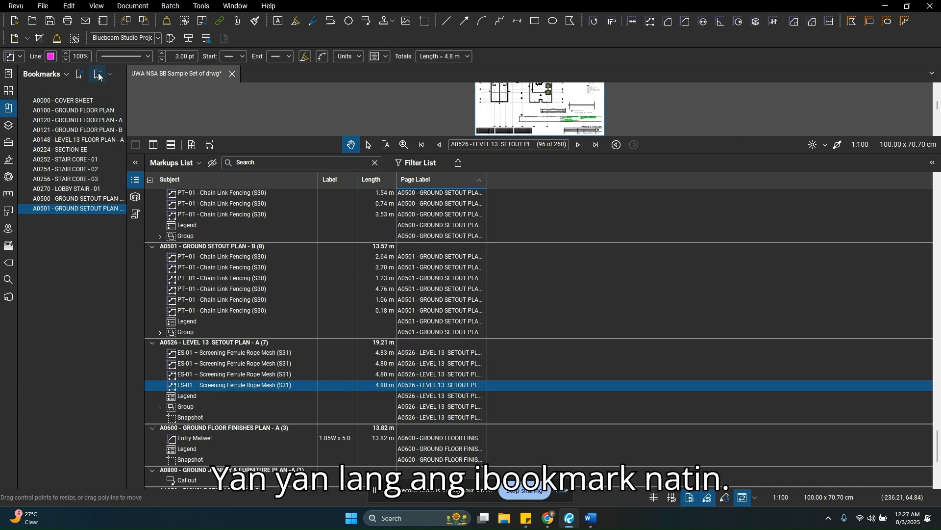
left_click(97, 74)
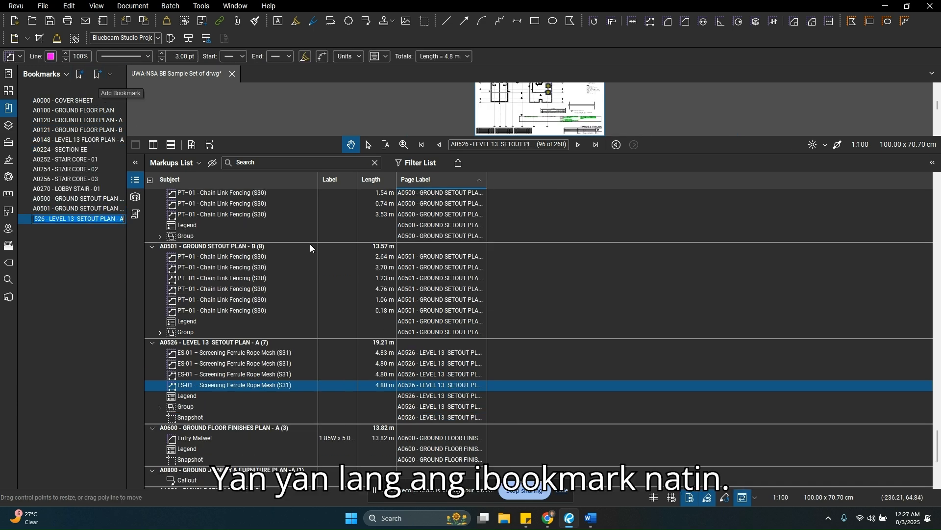
Step: Bookmark the A0600 - GROUND FLOOR FINISHES PLAN - A and A1050 - BICYCLE STORAGE & EOT pages, skipping the callout-only A0800 page
left_click(460, 443)
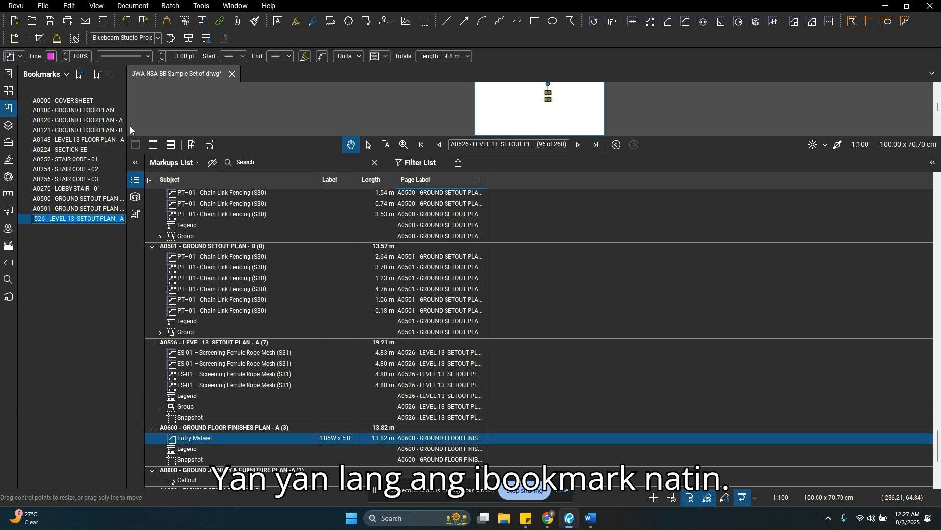
left_click(97, 74)
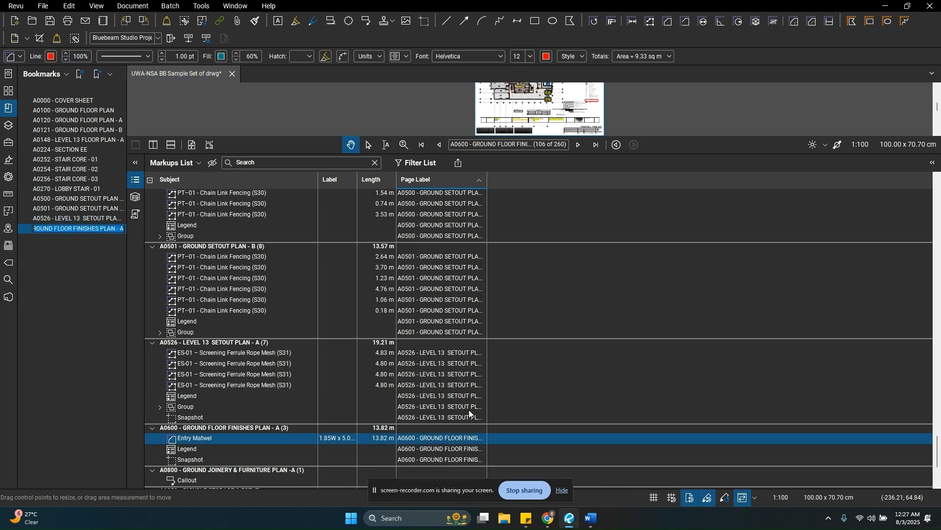
scroll(468, 416, "down", 2)
left_click(456, 430)
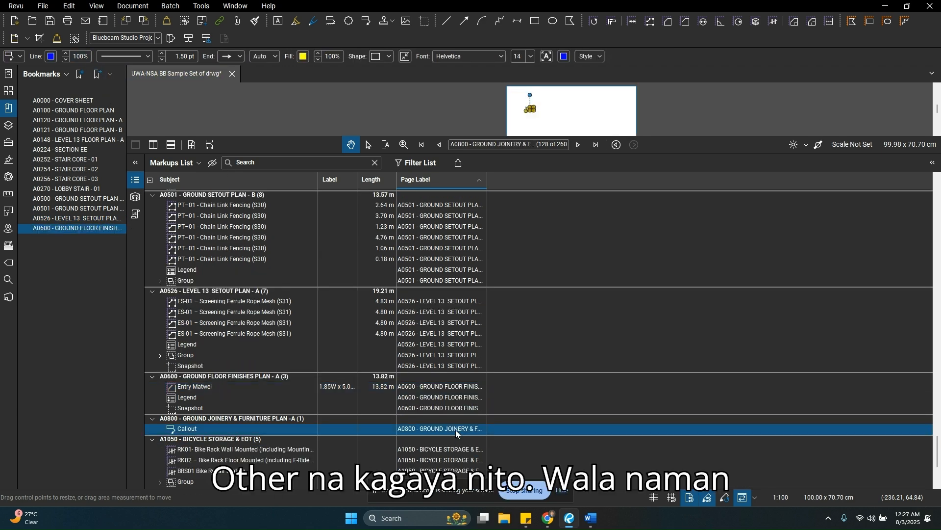
left_click(454, 449)
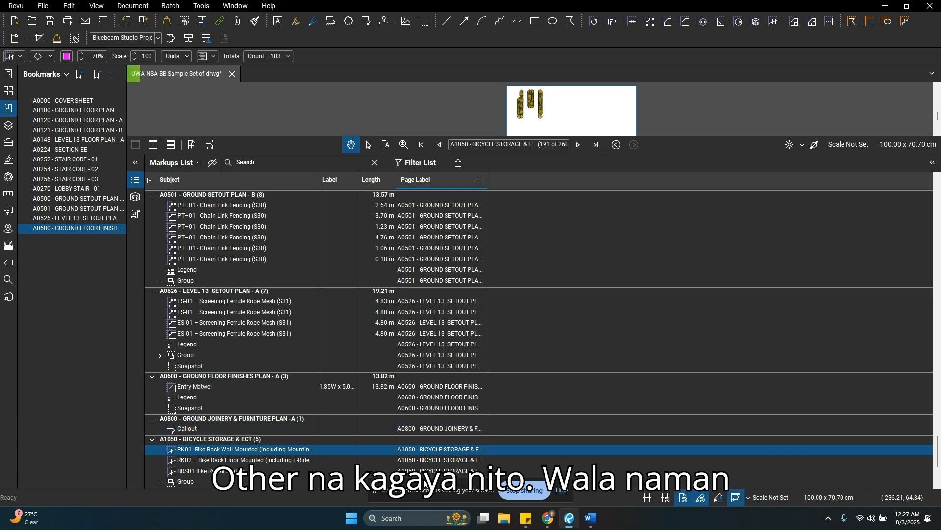
scroll(427, 469, "down", 2)
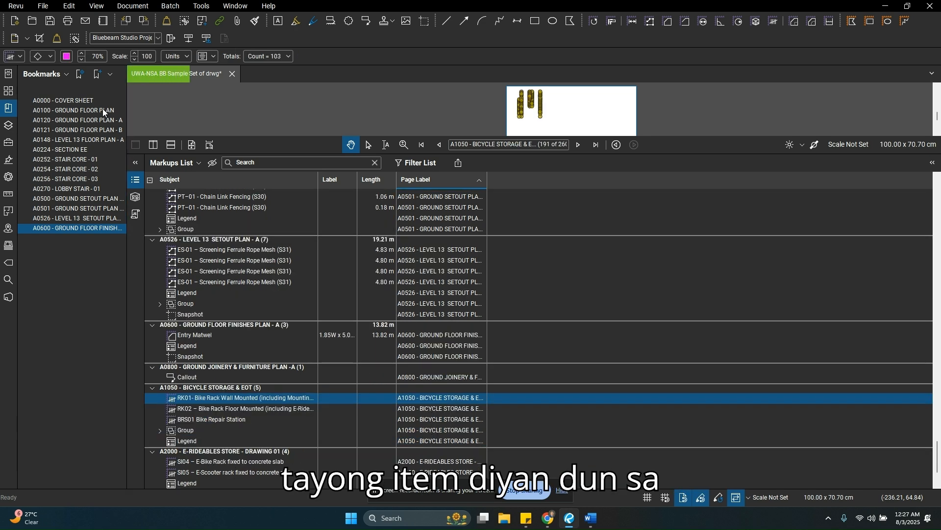
left_click(98, 75)
Step: Bookmark the A2000 - E-RIDEABLES STORE - DRAWING 01 and A2001 - E-RIDEABLES STORE DRAWING 02 pages
scroll(427, 427, "down", 3)
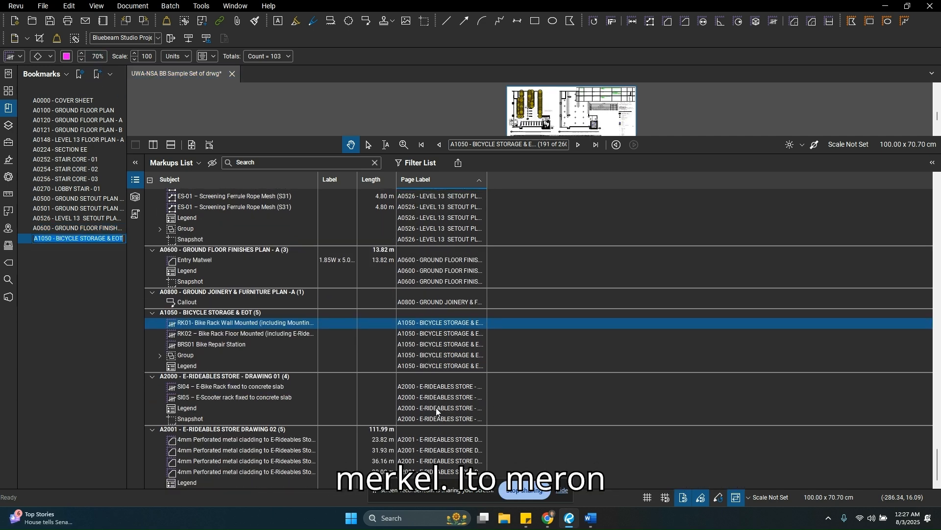
left_click(439, 408)
left_click(97, 75)
left_click(448, 450)
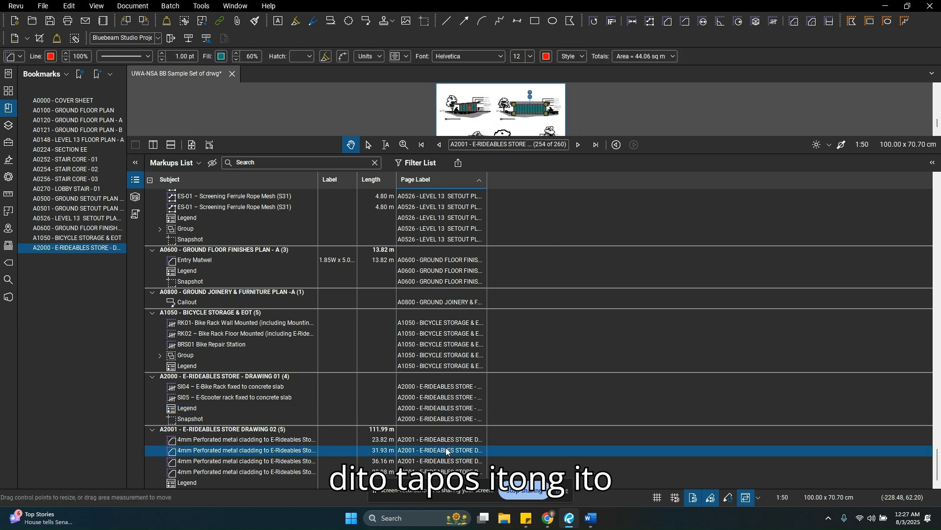
left_click(97, 75)
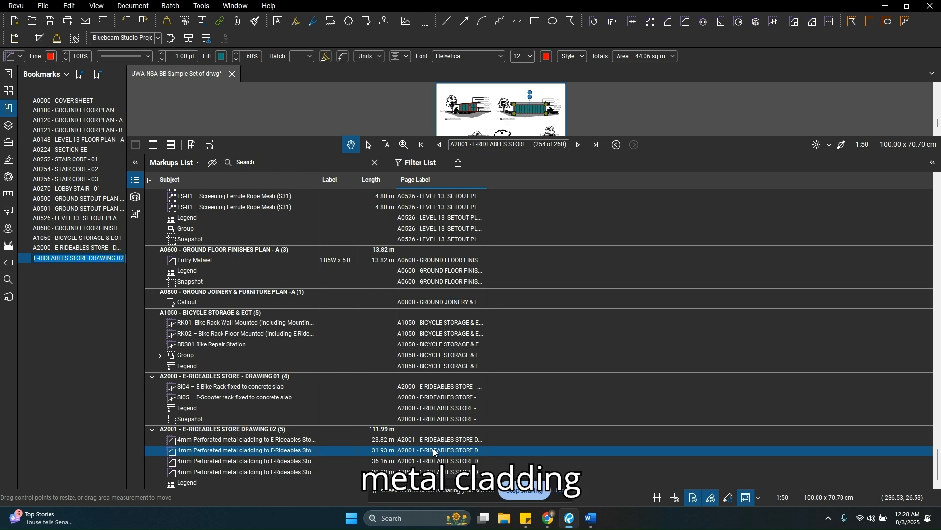
Step: Reduce the height of the Markups List so the drawing area takes up most of the workspace
scroll(434, 449, "up", 5)
scroll(433, 449, "down", 3)
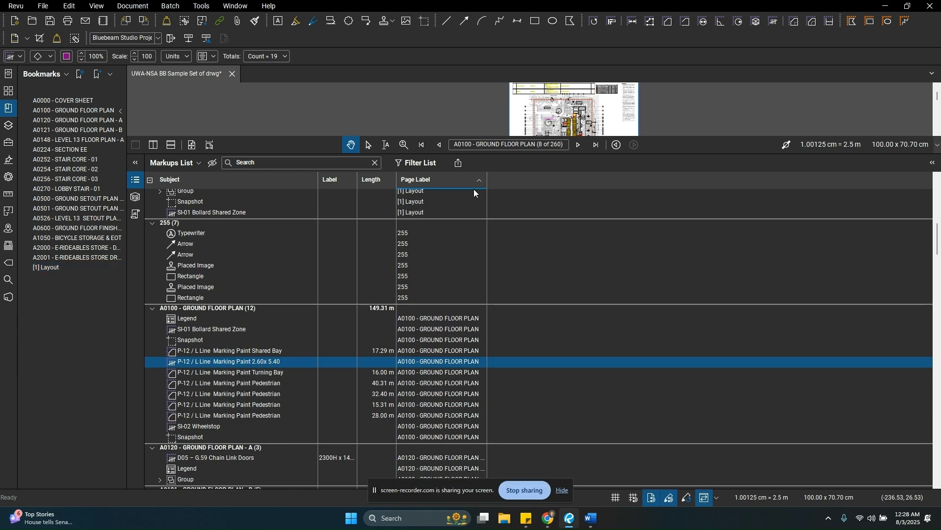
left_click_drag(591, 154, 585, 412)
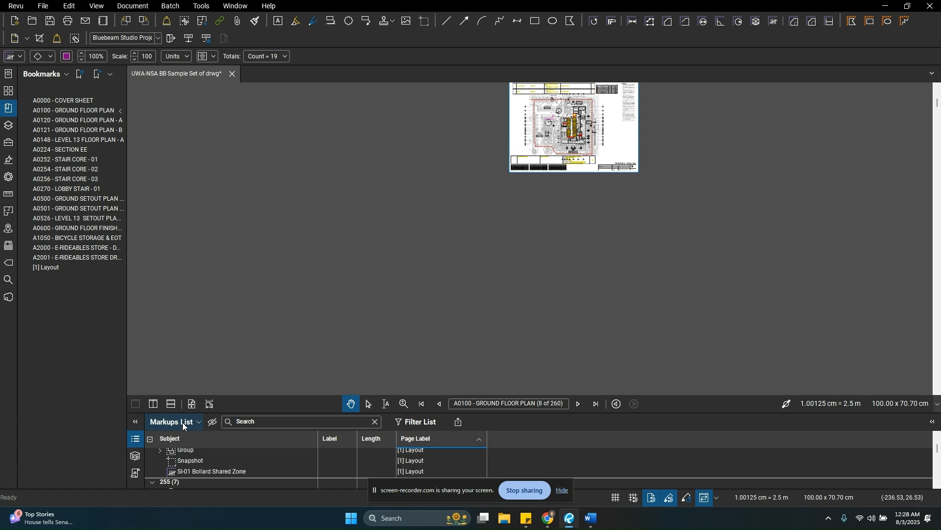
Step: Examine the A0100 - GROUND FLOOR PLAN page and compare the page thumbnails with the list of bookmarks
left_click(380, 197)
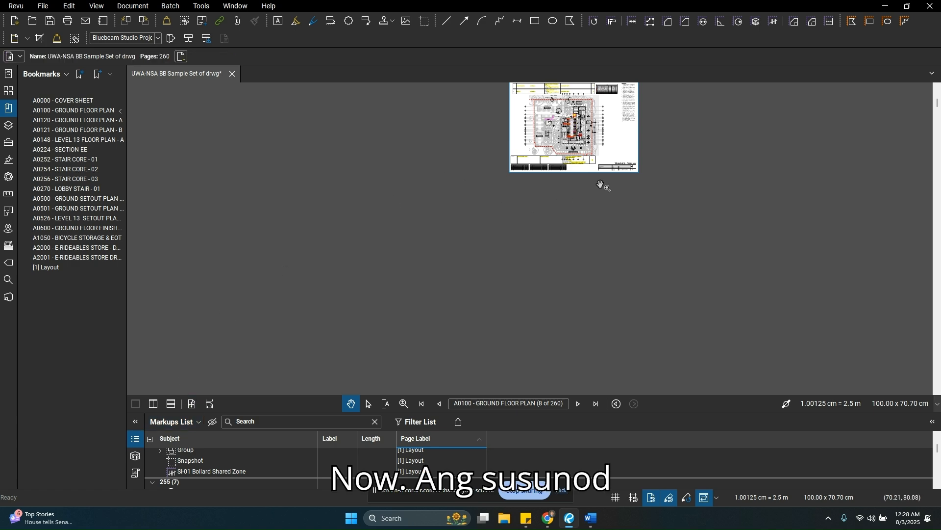
left_click_drag(600, 185, 470, 311)
scroll(481, 260, "down", 1)
scroll(457, 247, "up", 12)
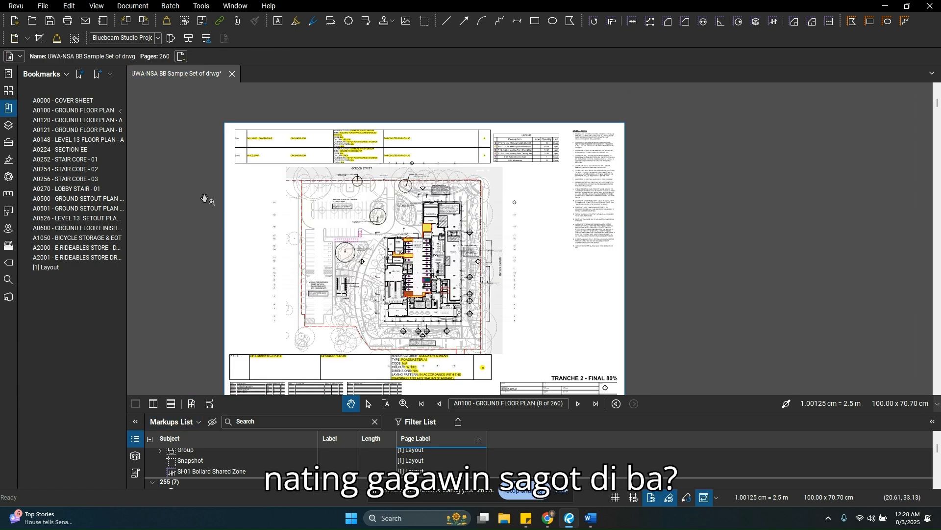
left_click(8, 91)
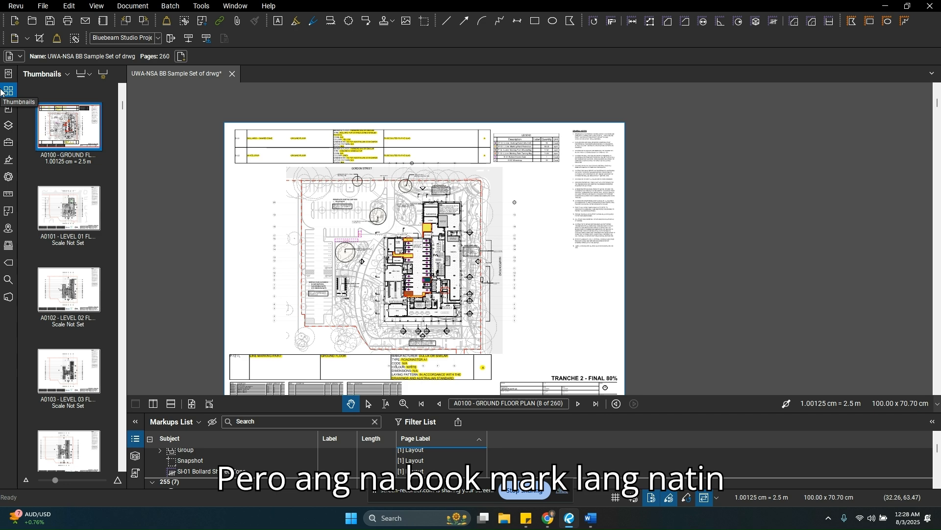
left_click(8, 108)
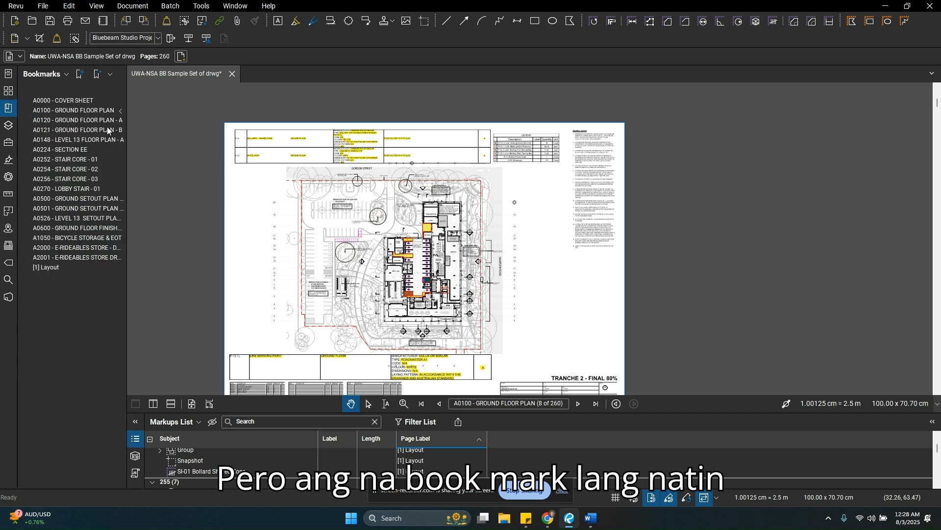
Step: Visit the A0000 - COVER SHEET, A0120 - GROUND FLOOR PLAN - A and A0270 - LOBBY STAIR - 01 pages through their bookmarks
left_click(79, 101)
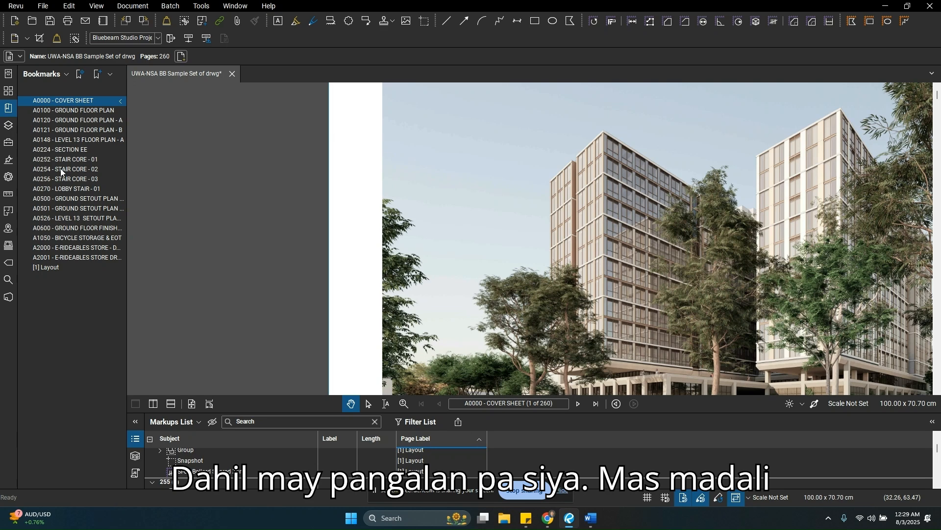
left_click(77, 121)
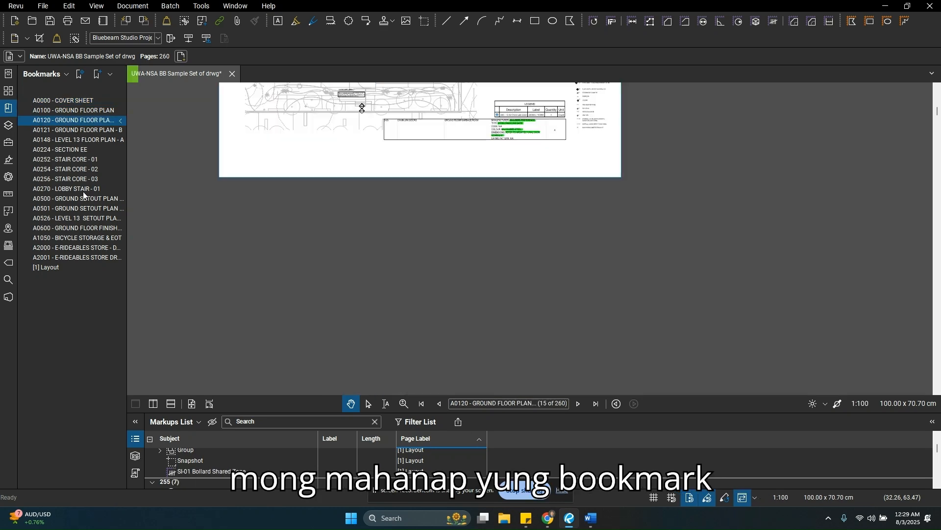
left_click(83, 190)
scroll(414, 248, "down", 5)
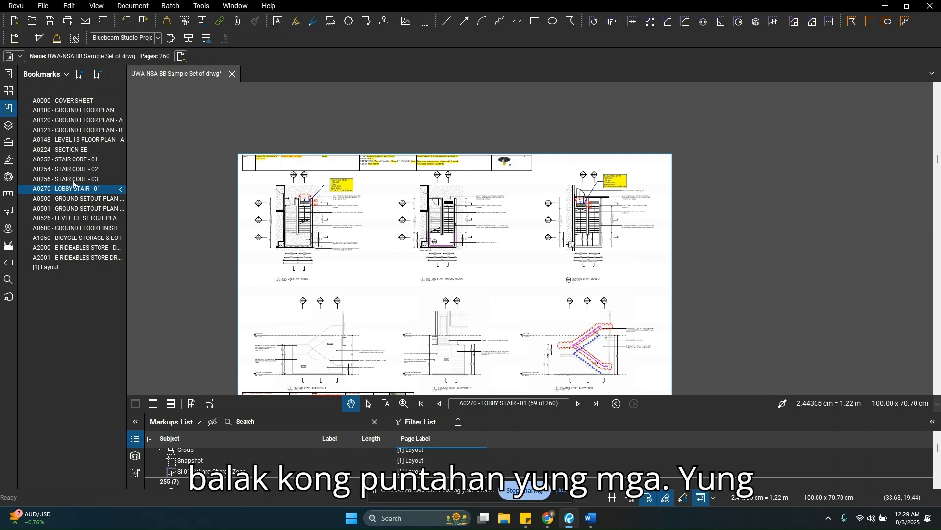
Step: Look through the bookmarked STAIR CORE - 01 to 03 and LOBBY STAIR - 01 pages, ending on A0526 - LEVEL 13 SETOUT PLAN - A
left_click(75, 180)
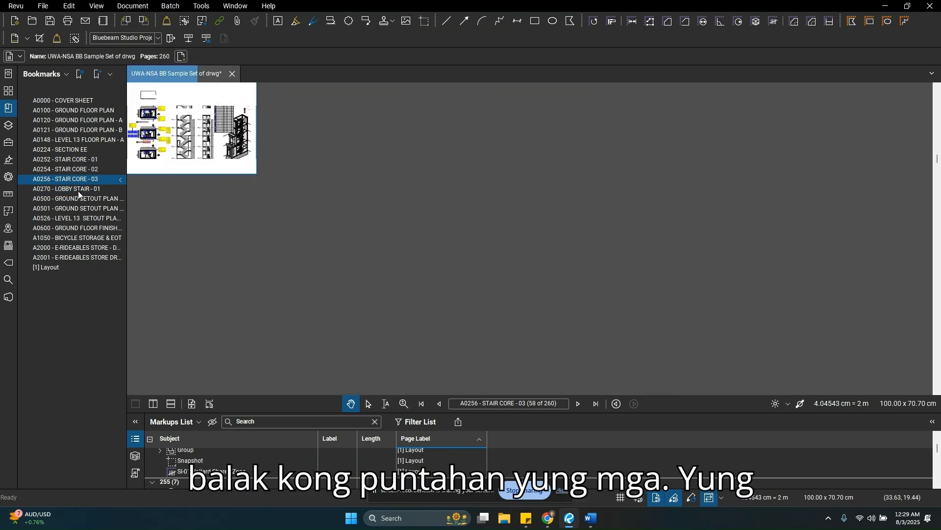
left_click(77, 161)
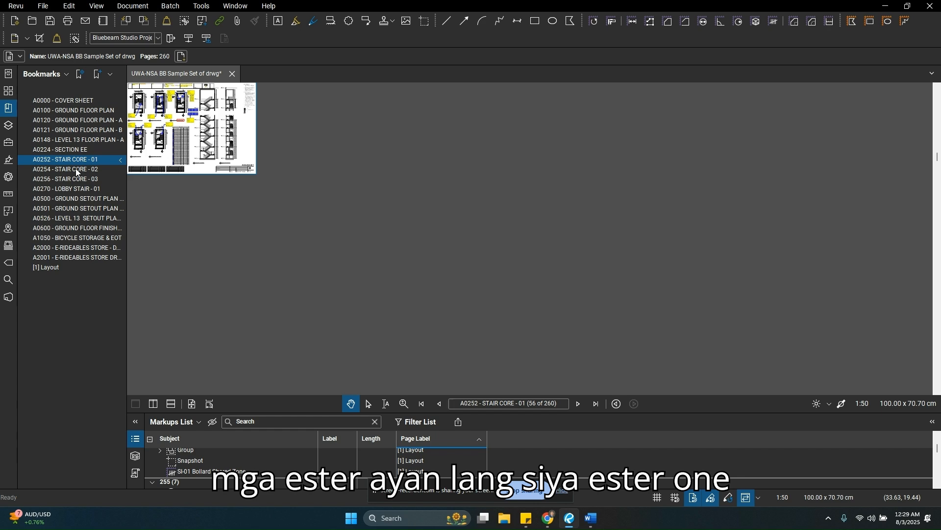
left_click(75, 169)
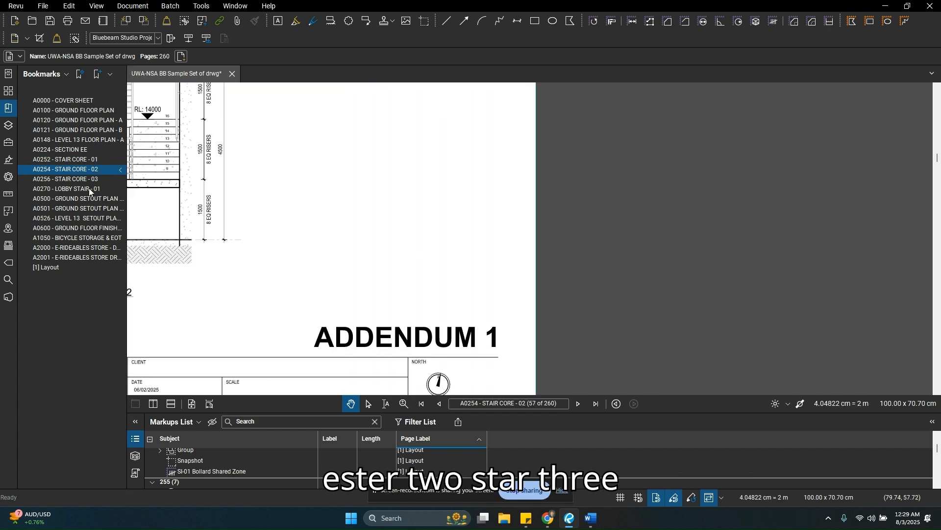
left_click(87, 179)
left_click(83, 189)
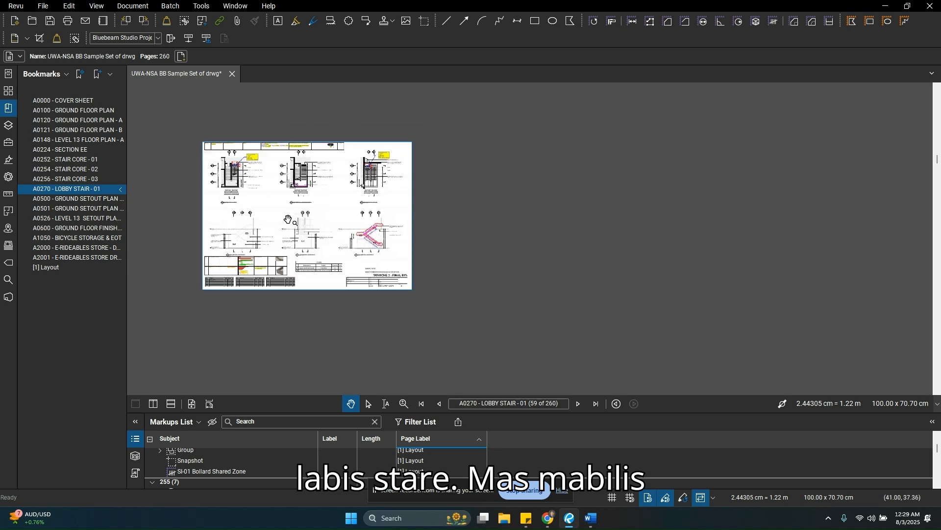
left_click(71, 218)
Step: Widen the page thumbnails to four columns, view a BUILDING DETAILS page (A1314) from them, and return to the bookmark list
left_click(9, 91)
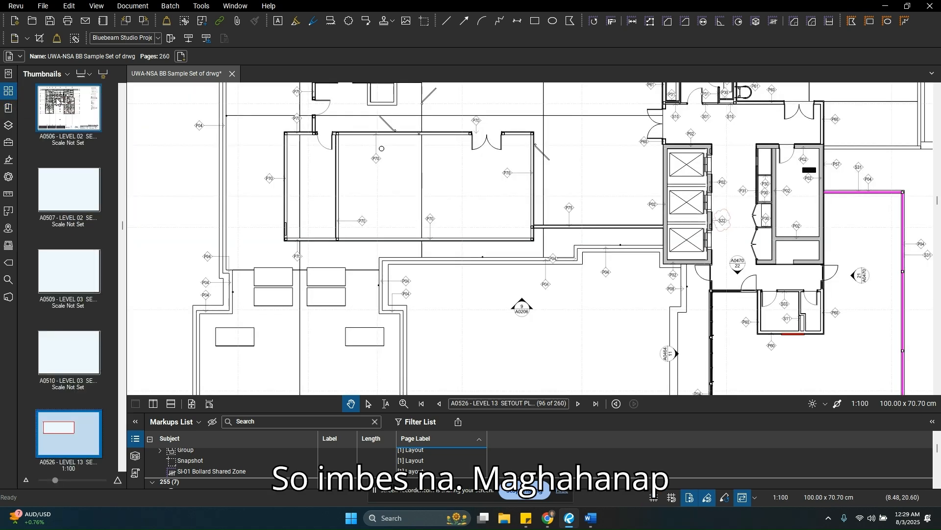
left_click_drag(123, 128, 282, 145)
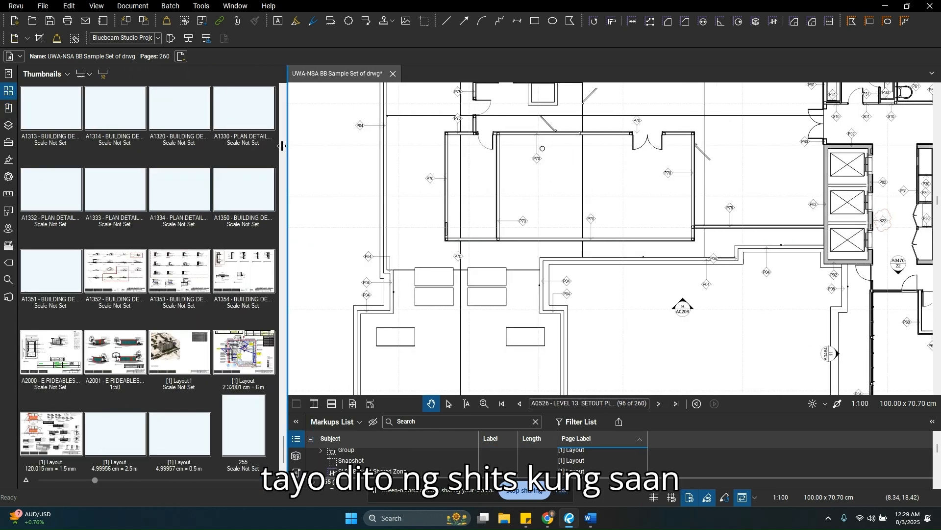
left_click(115, 115)
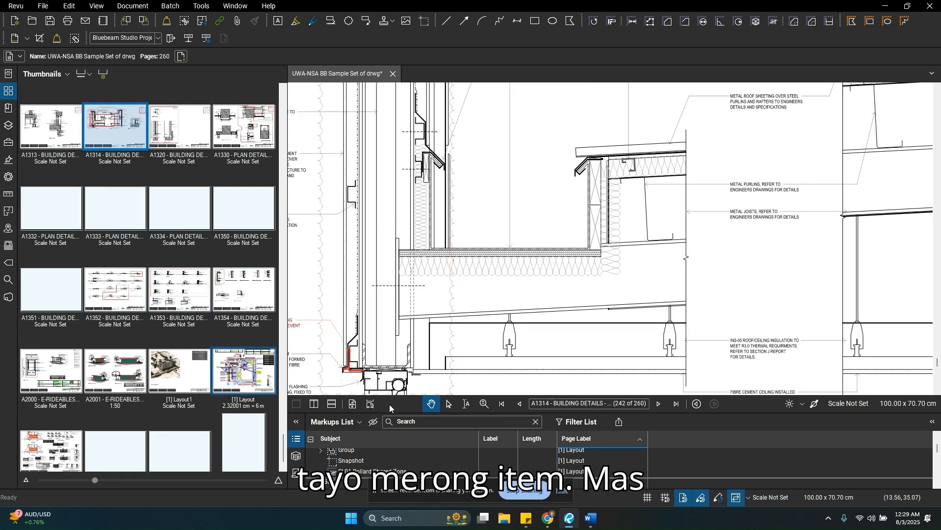
left_click(7, 108)
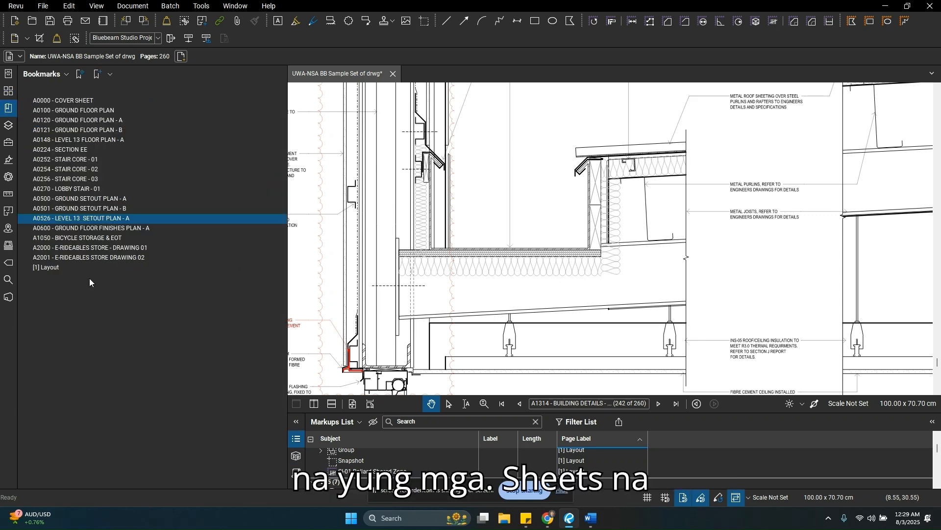